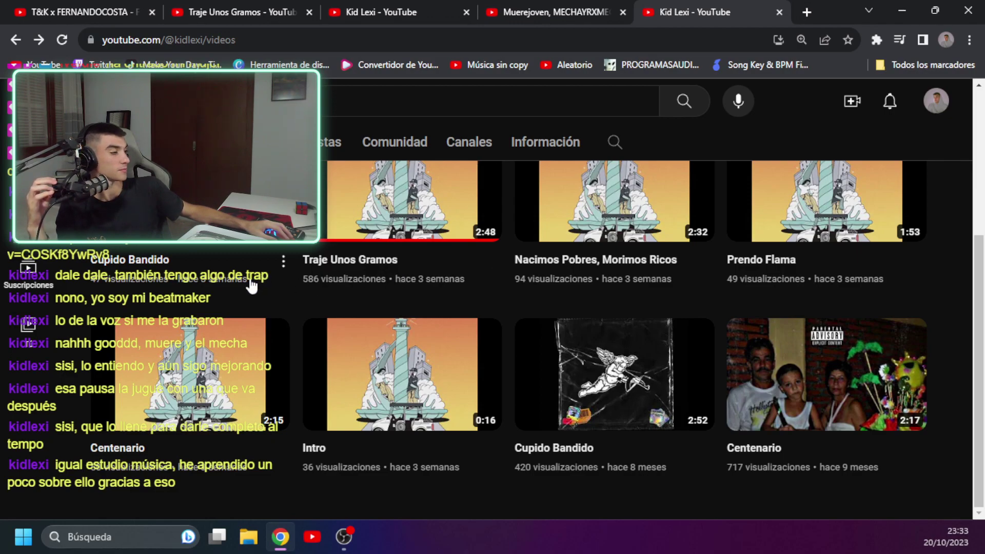
Play the recent 2:15 "Centenario" video from the channel's video list, listen to its opening and pause it.
left_click(161, 392)
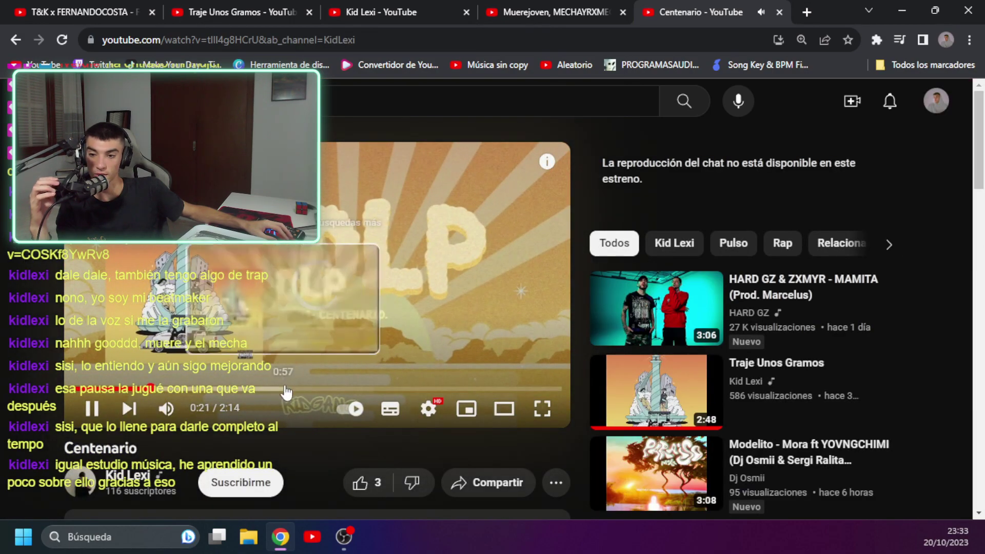
mouse_move(212, 405)
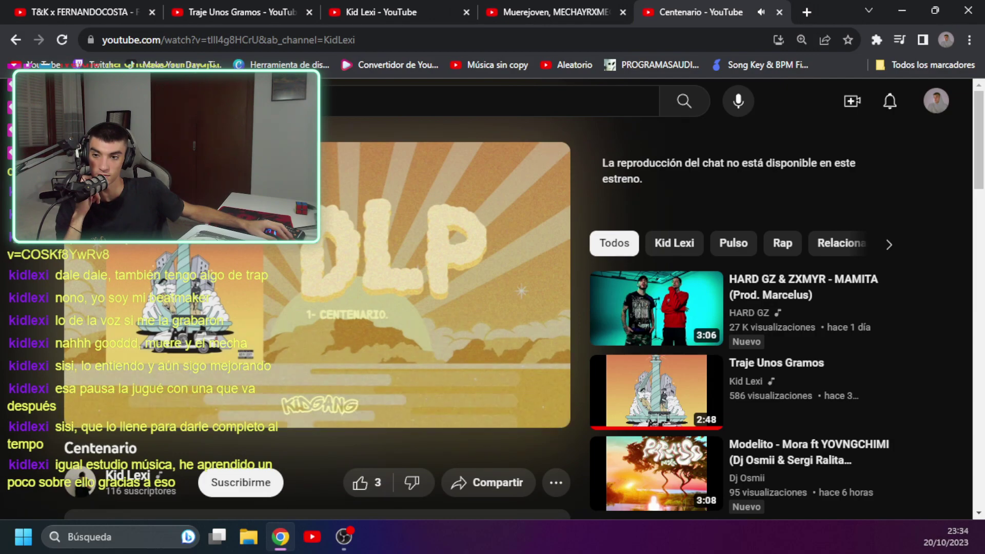
left_click(318, 282)
Minimize the browser and open the project ciudad sin ley.flp in FL Studio.
left_click(901, 10)
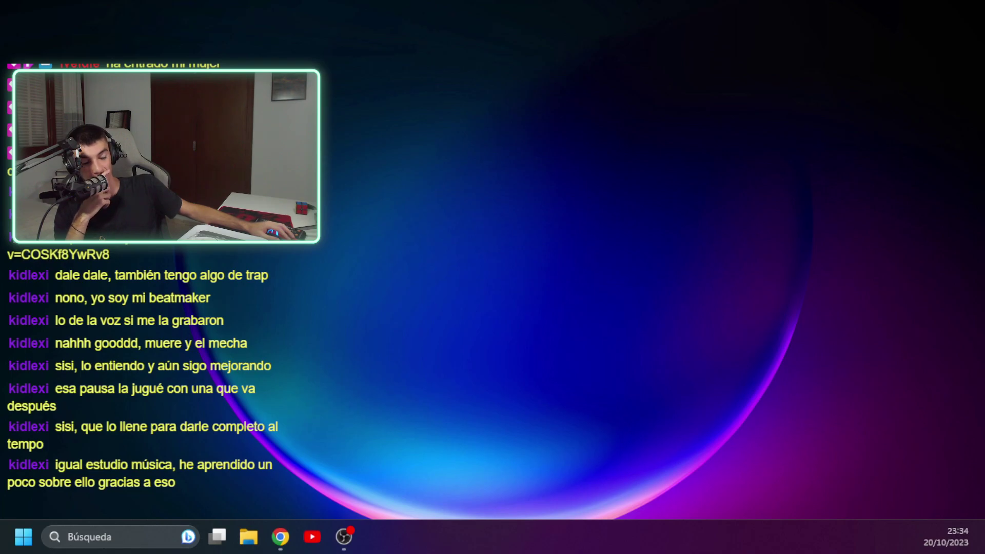
left_click(249, 536)
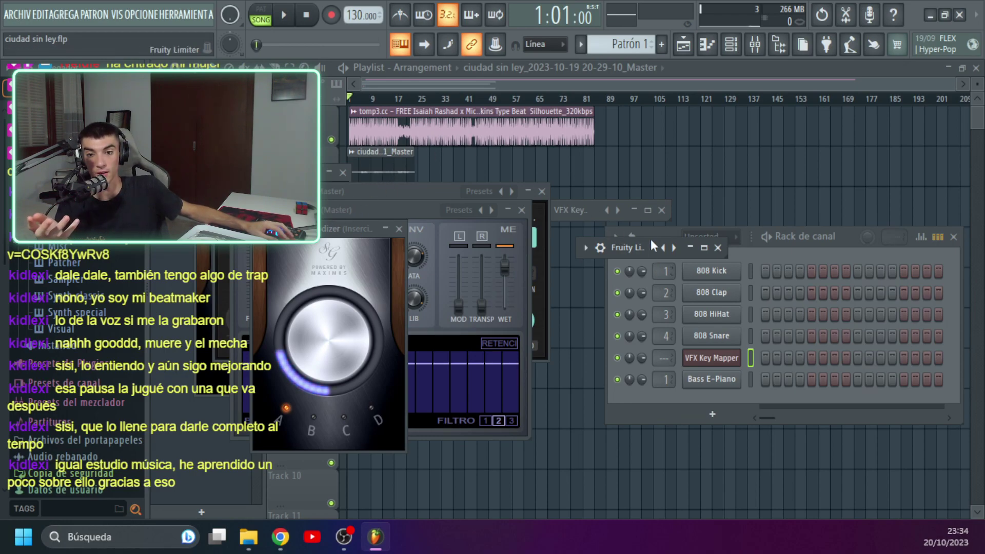
key("alt+Tab")
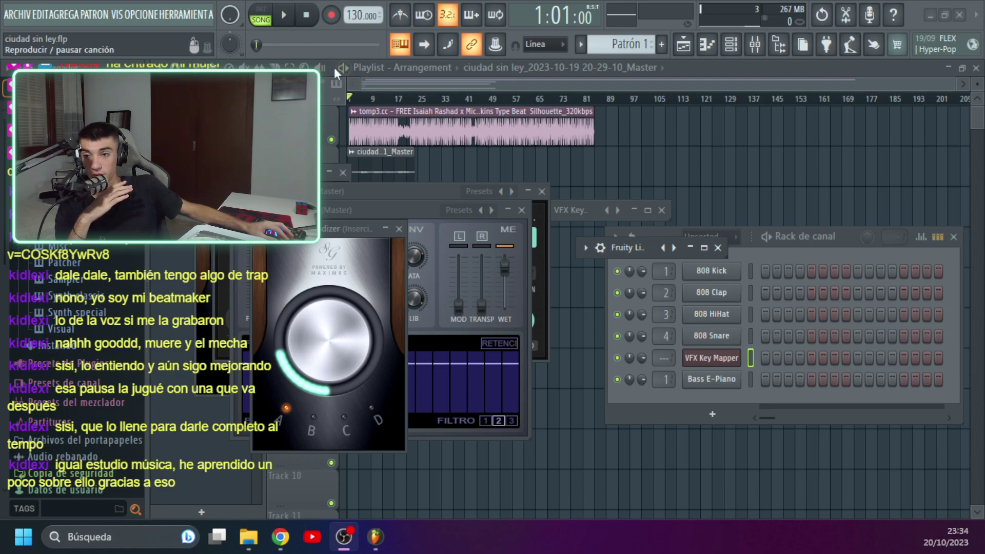
key("alt+Tab")
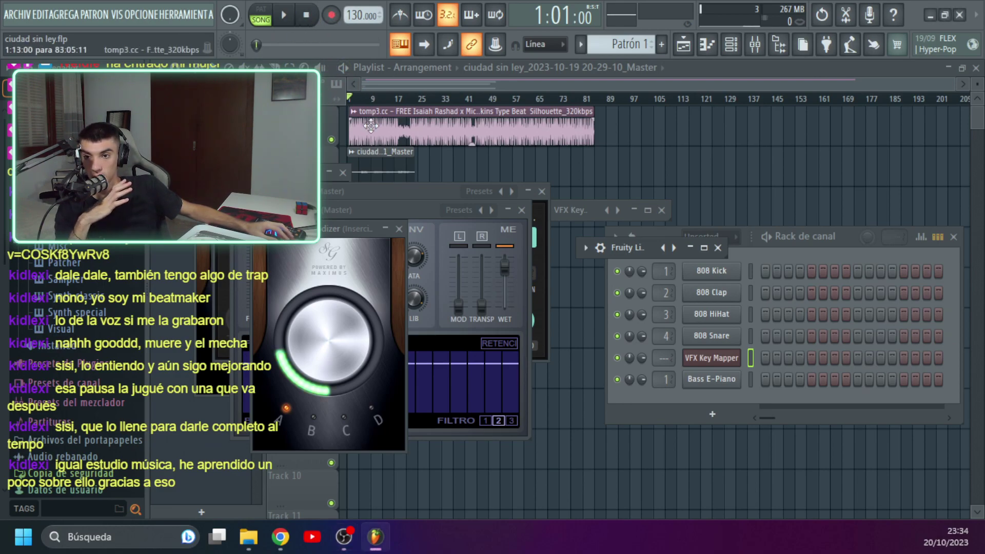
Move the Fruity Vocoder window aside, bring the playlist forward, play the arrangement from bar 2 and stop it.
left_click_drag(426, 192, 567, 278)
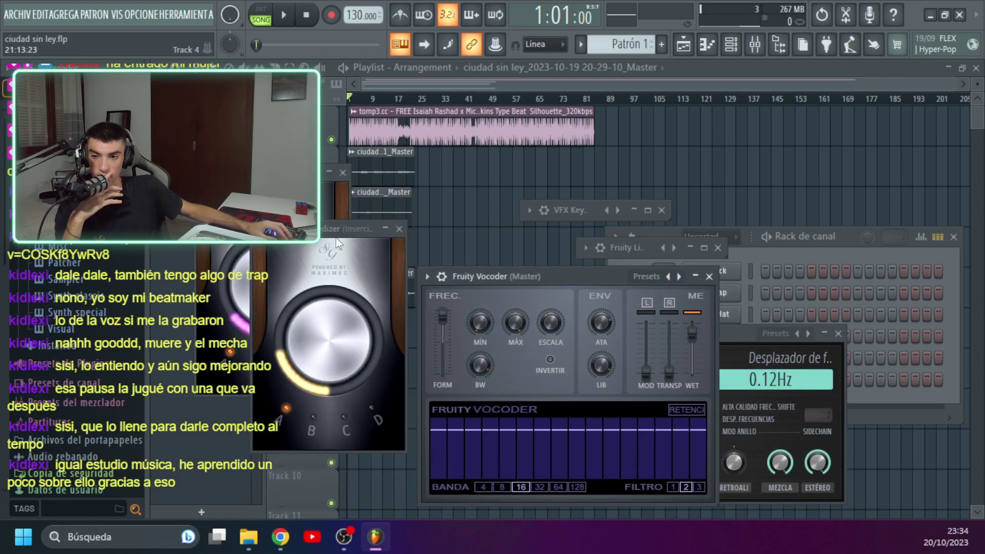
left_click(354, 101)
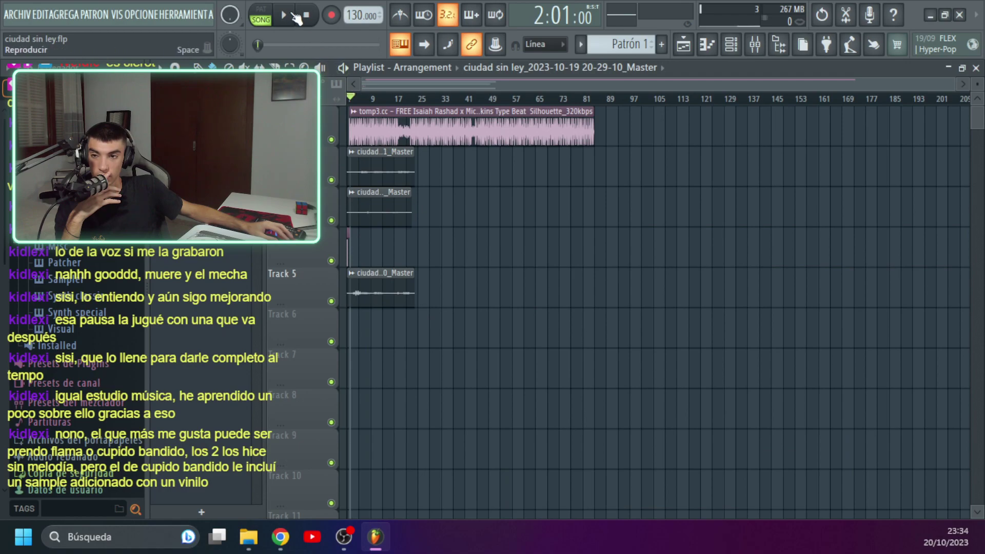
key("space")
left_click(306, 15)
left_click(284, 17)
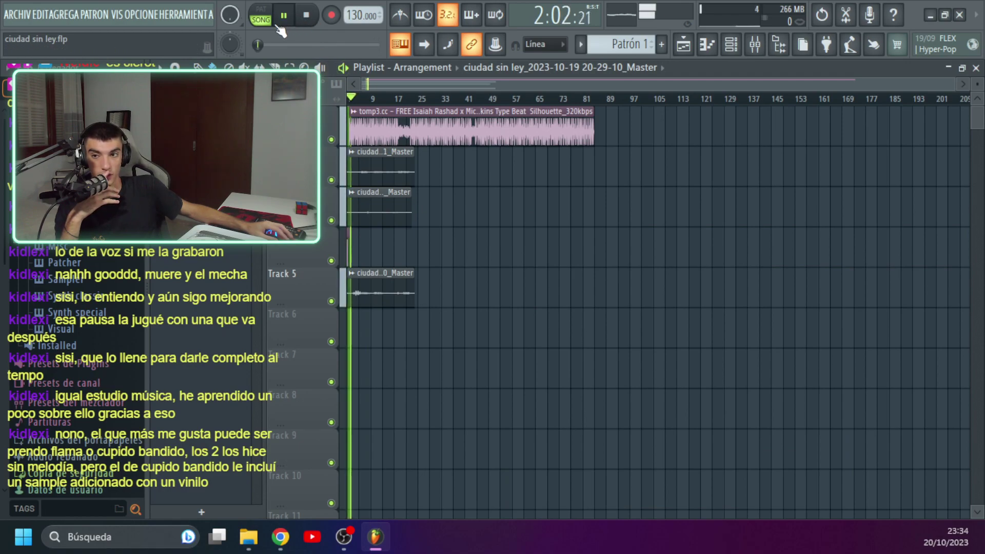
left_click(307, 16)
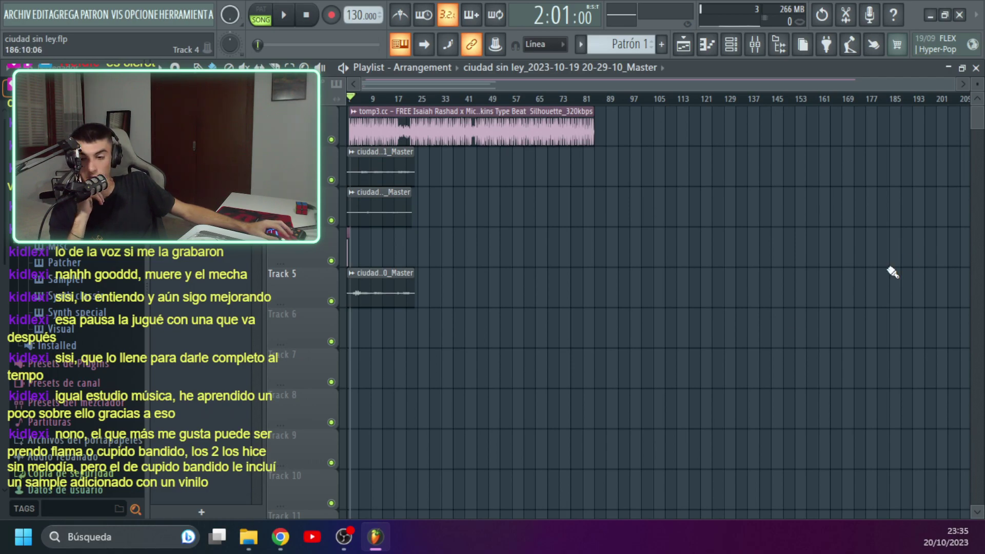
Switch to the Chrome browser and browse the video list of the Kid Lexi channel.
left_click(282, 539)
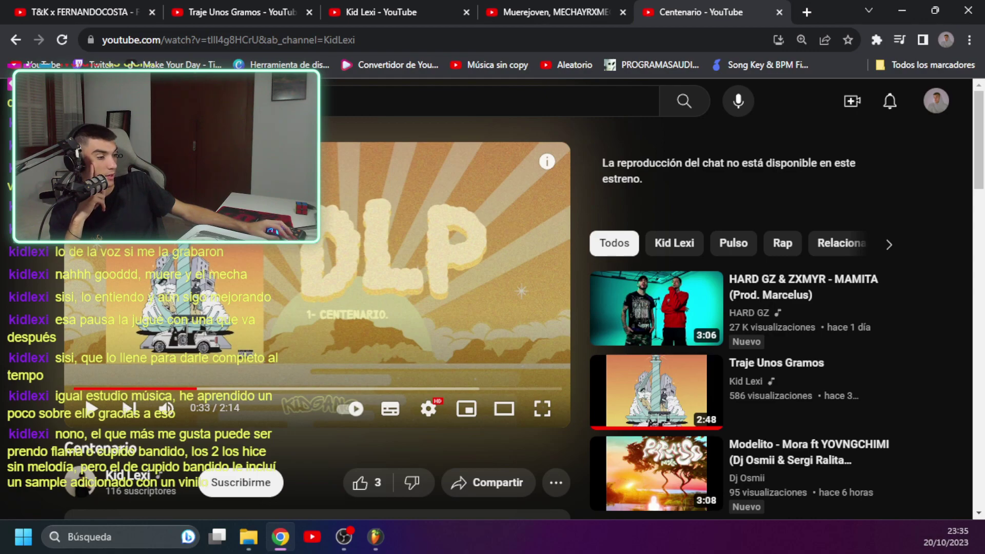
left_click(135, 481)
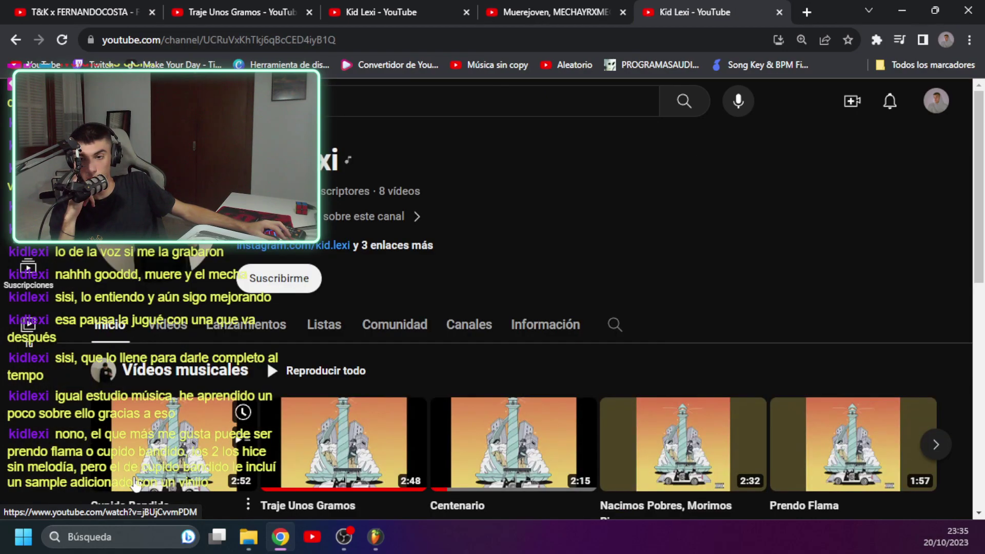
left_click(174, 324)
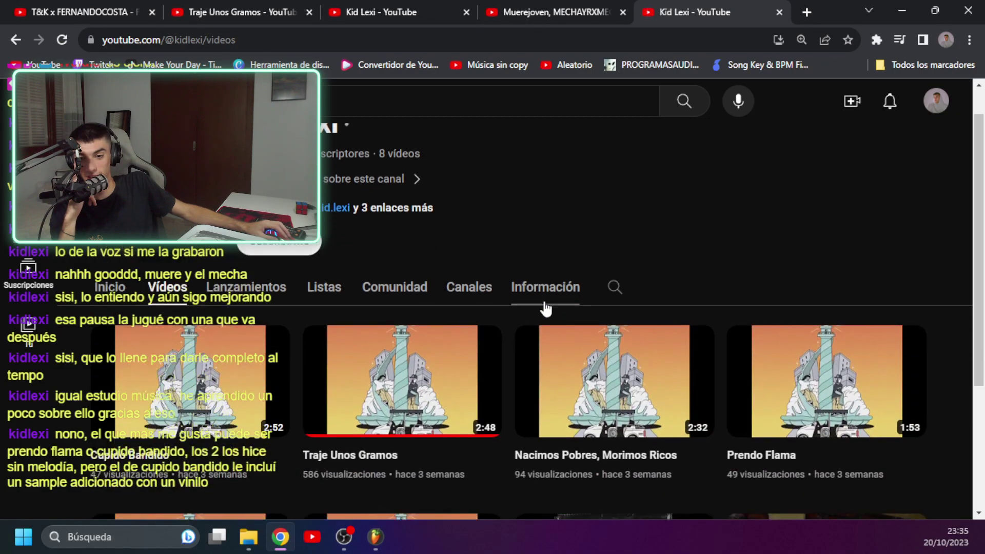
scroll(546, 308, "down", 3)
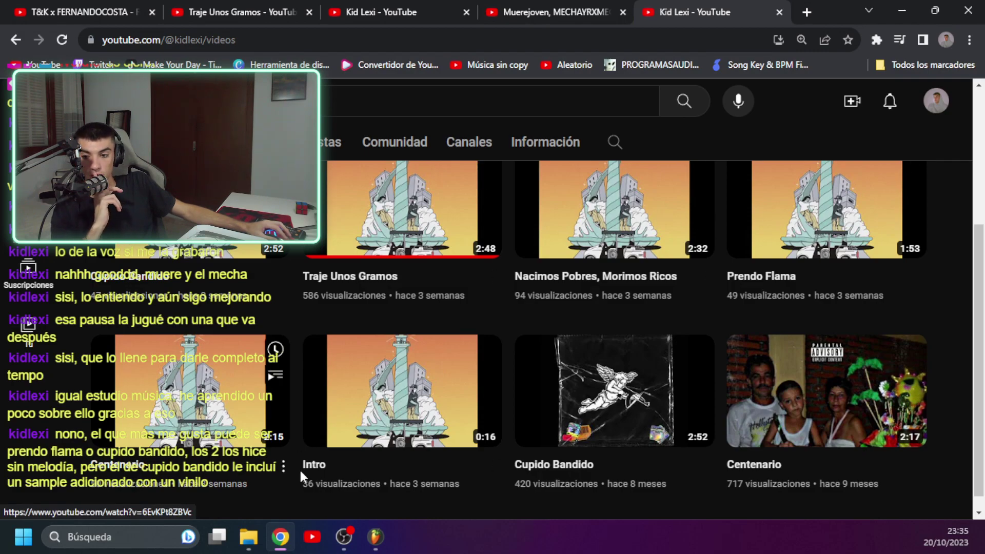
Return to FL Studio, listen to the arrangement from bar 2 and stop playback.
left_click(375, 537)
left_click(282, 16)
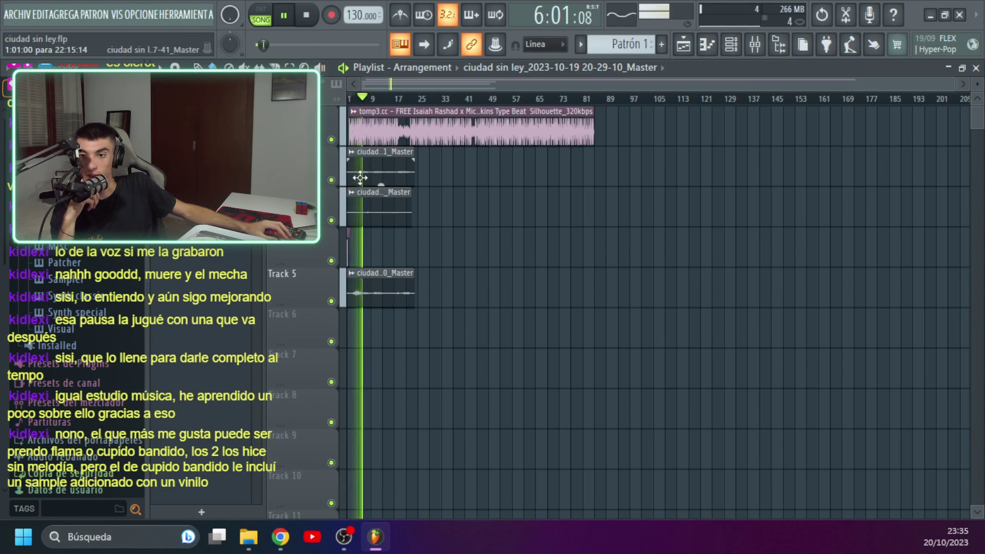
left_click(306, 24)
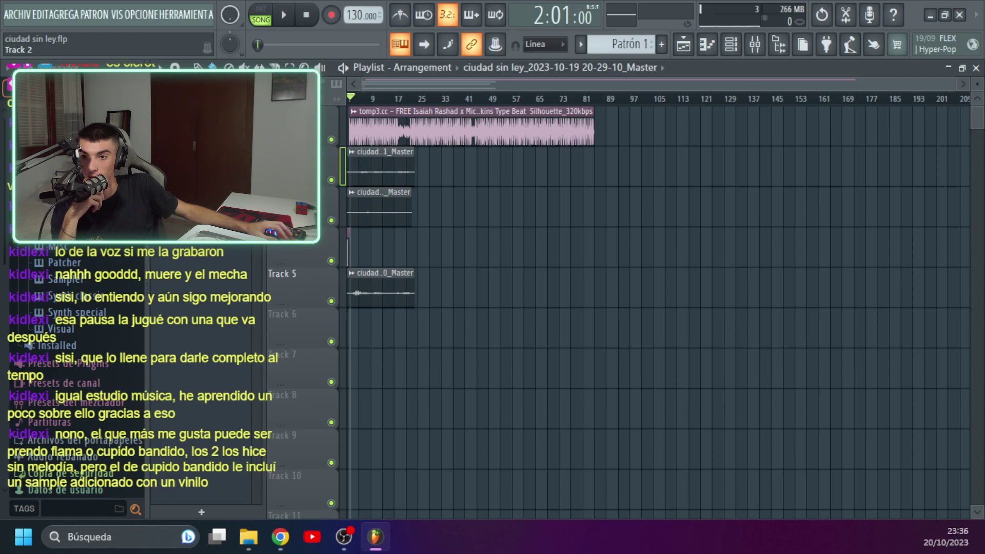
Show the mixer instead of the channel rack and raise the Master track's volume to 125% (5.6 dB).
left_click(731, 45)
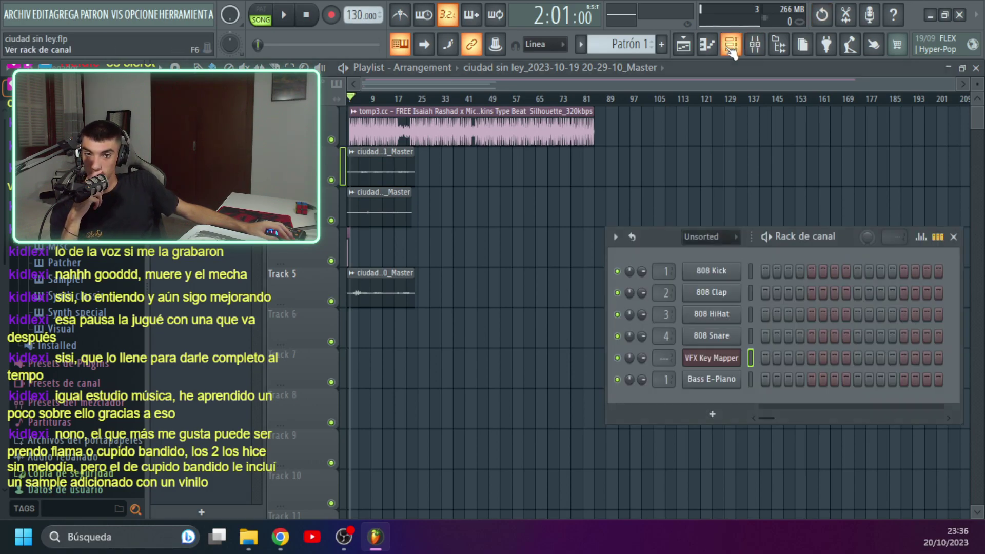
left_click(731, 45)
left_click(755, 44)
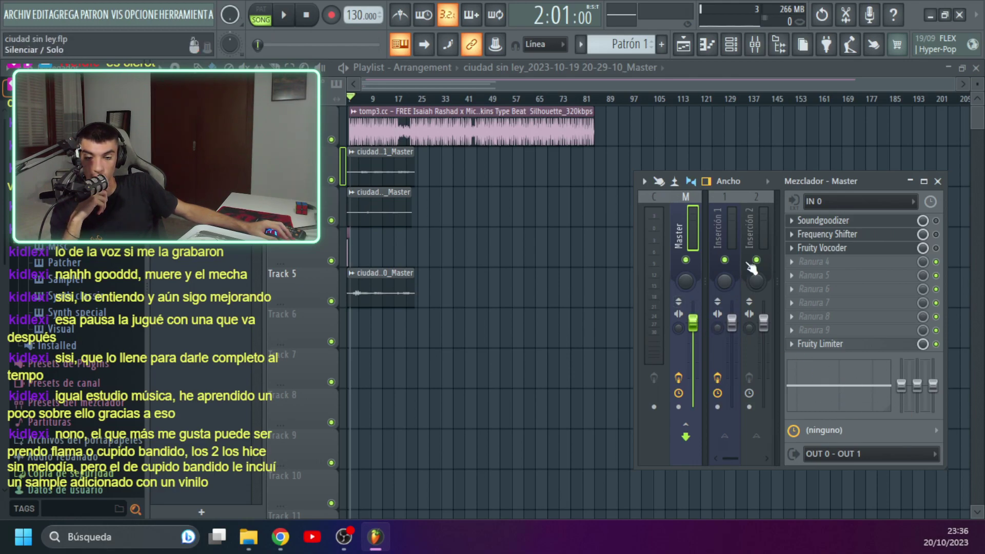
left_click_drag(692, 324, 693, 318)
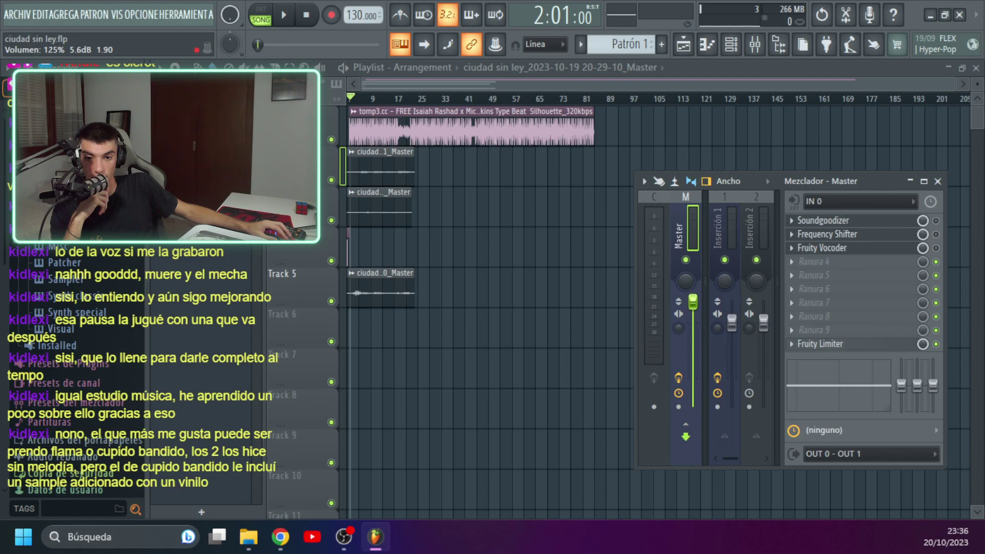
Play the arrangement while viewing the channel rack, piano roll and mixer, and stop playback.
left_click(284, 14)
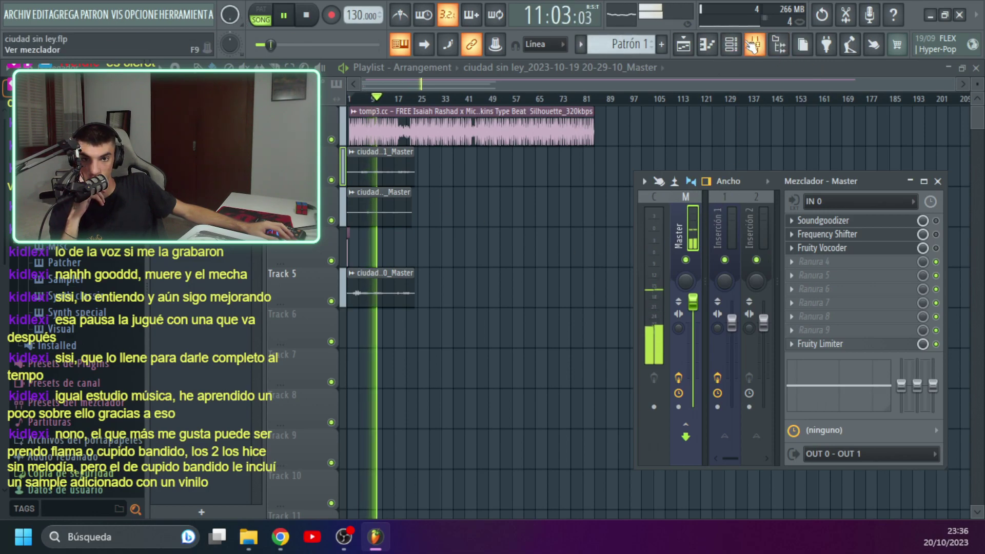
left_click(733, 47)
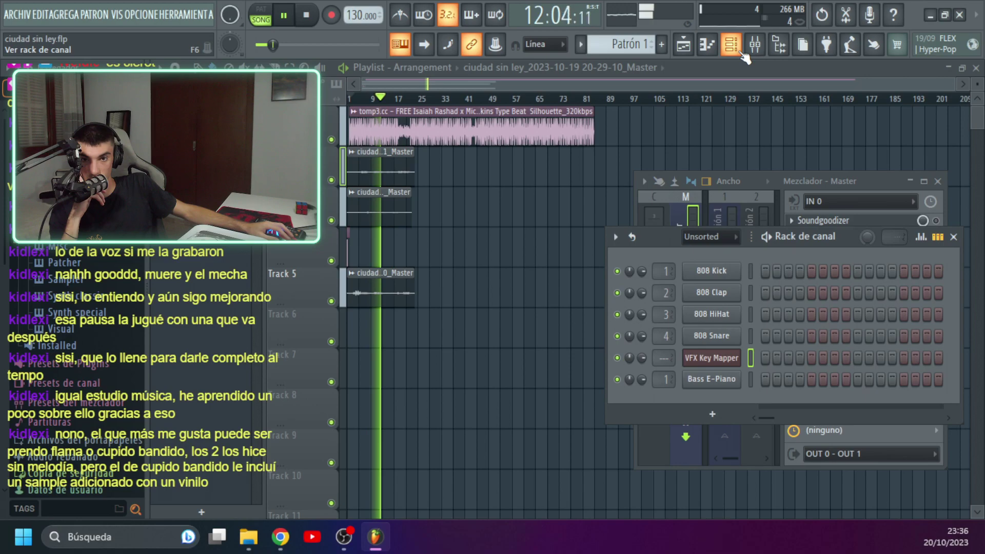
left_click(737, 50)
left_click(755, 45)
left_click(707, 45)
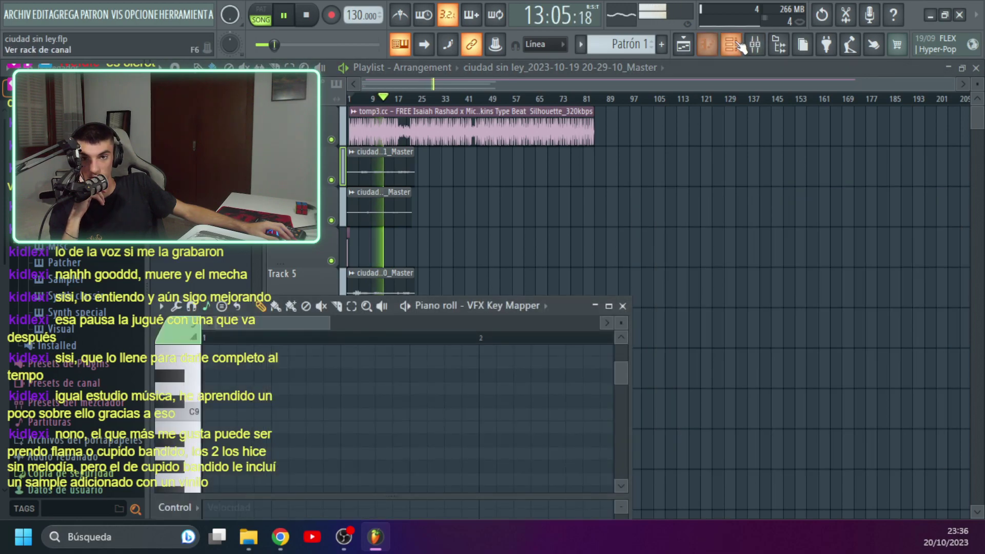
left_click(733, 45)
left_click(754, 44)
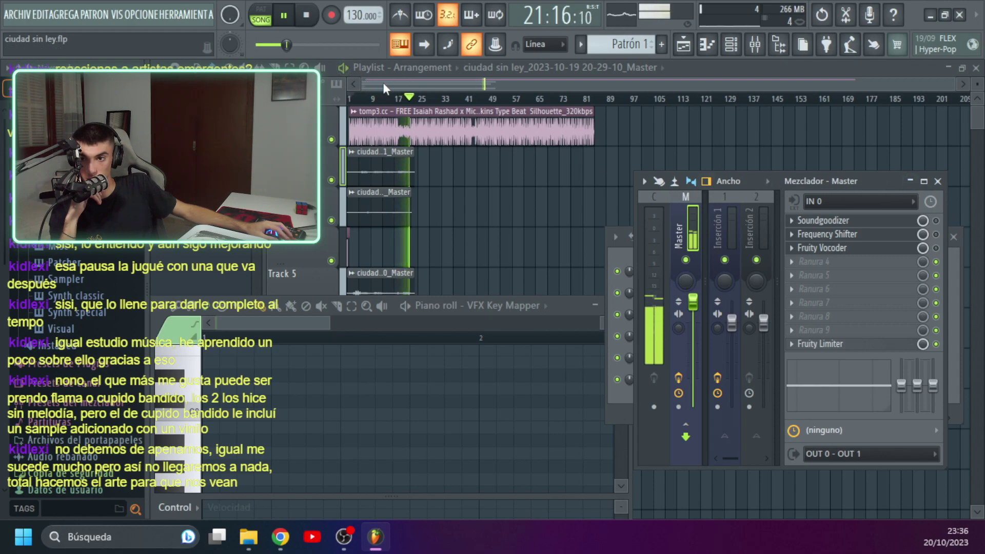
key("space")
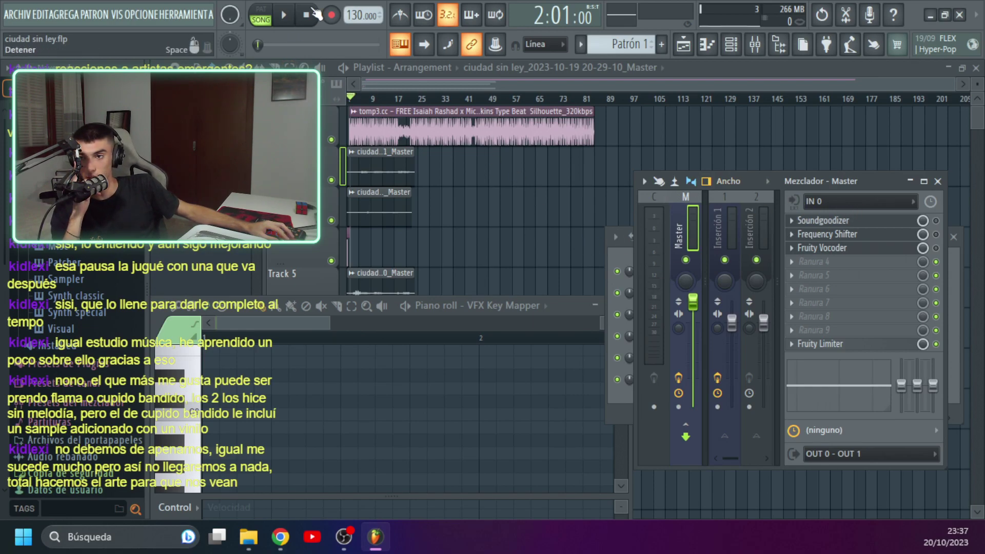
Play the arrangement from bar 1, select the Track 2 audio clip, and check the Master levels in the mixer before hiding it.
left_click(346, 99)
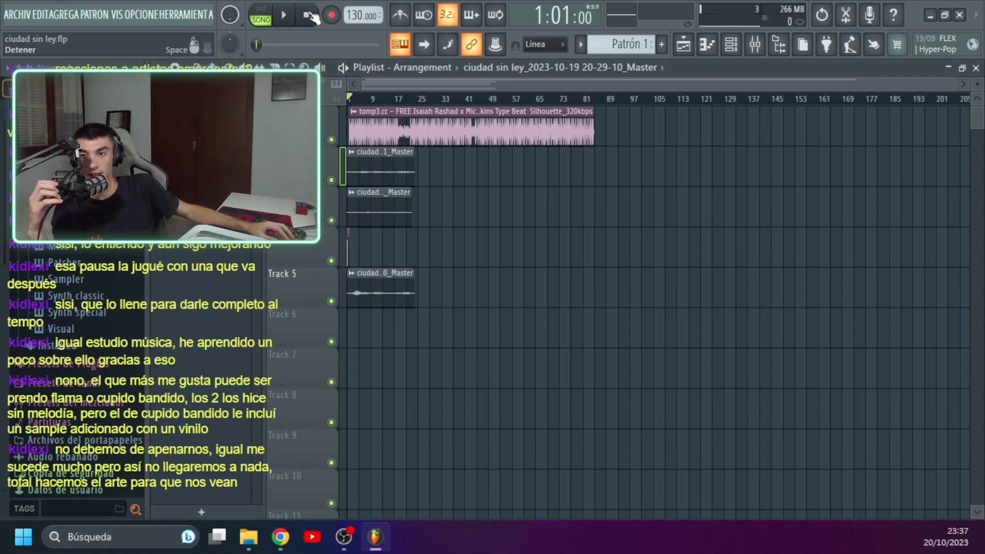
left_click(283, 15)
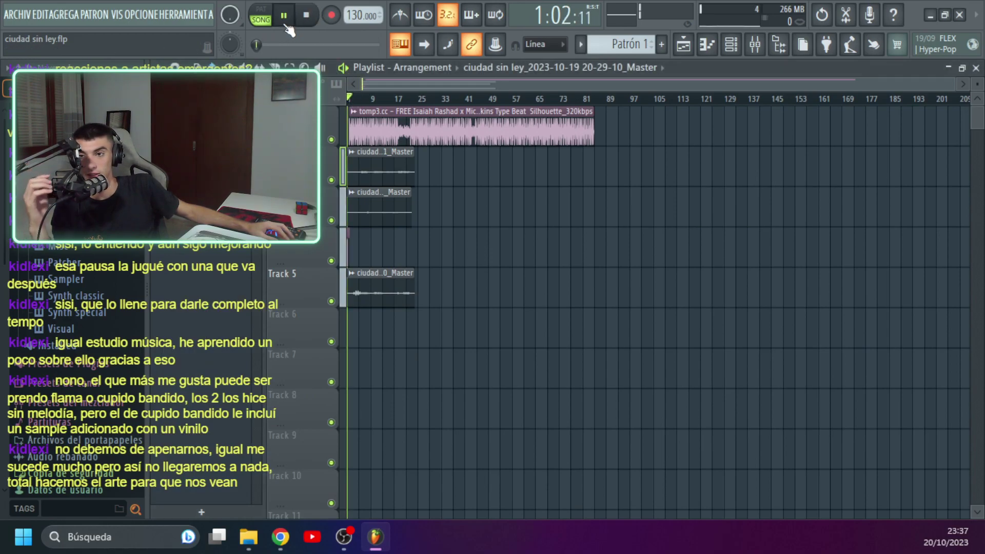
left_click(362, 175)
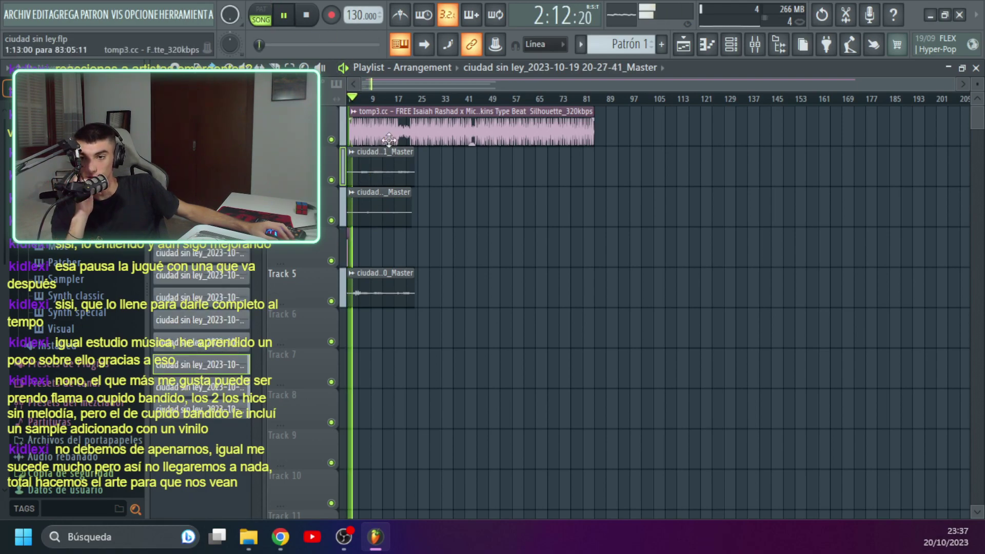
left_click(754, 45)
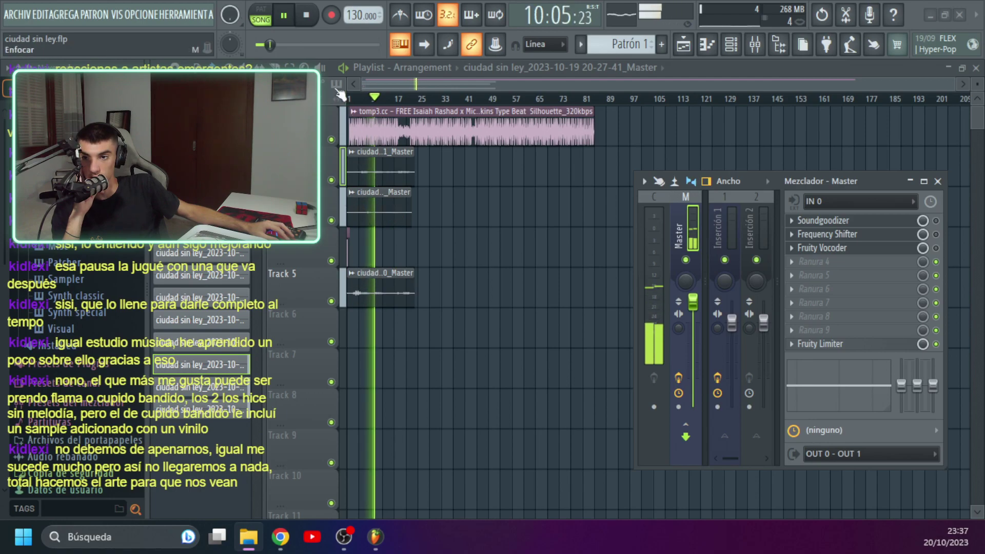
key("F9")
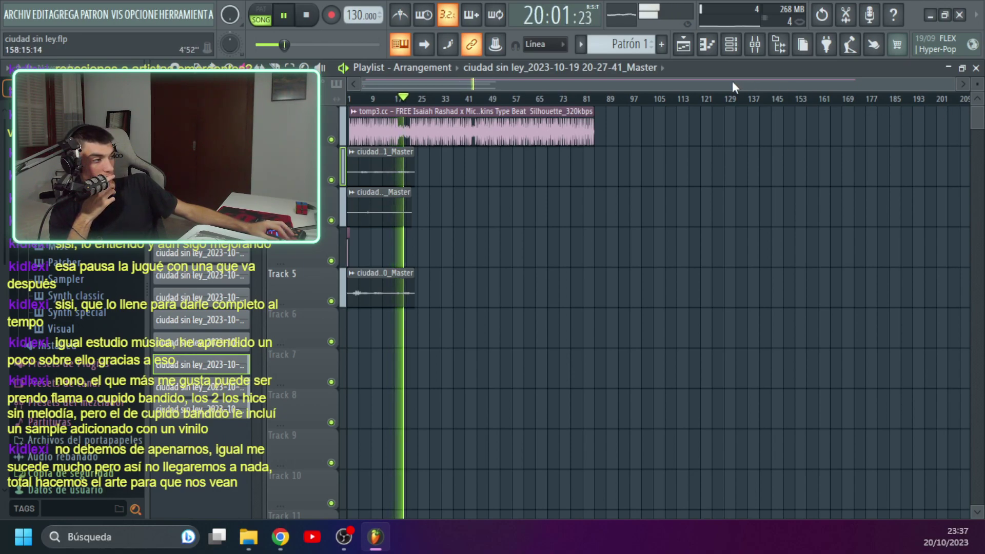
Stop playback and close FL Studio without saving the changes to ciudad sin ley.flp.
left_click(307, 17)
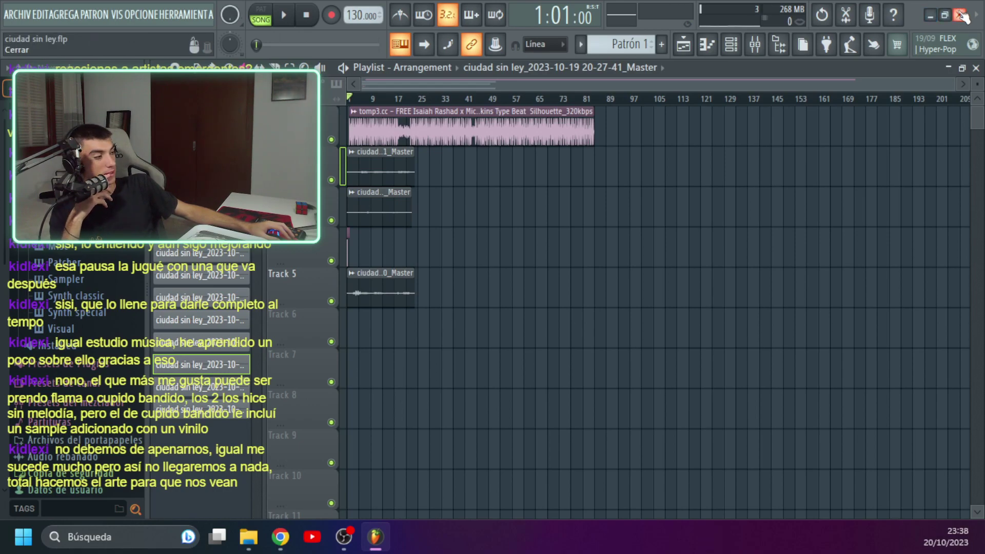
left_click(961, 15)
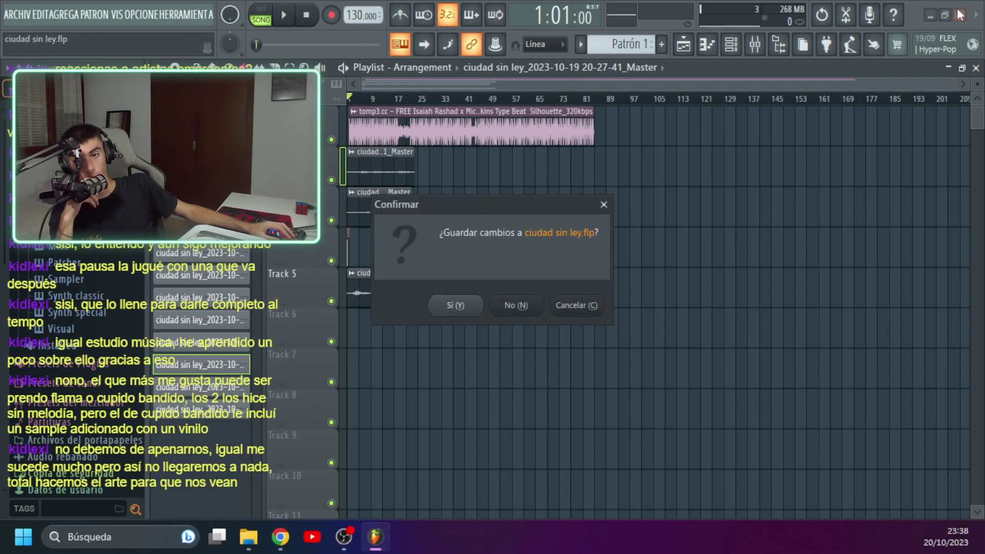
left_click(516, 308)
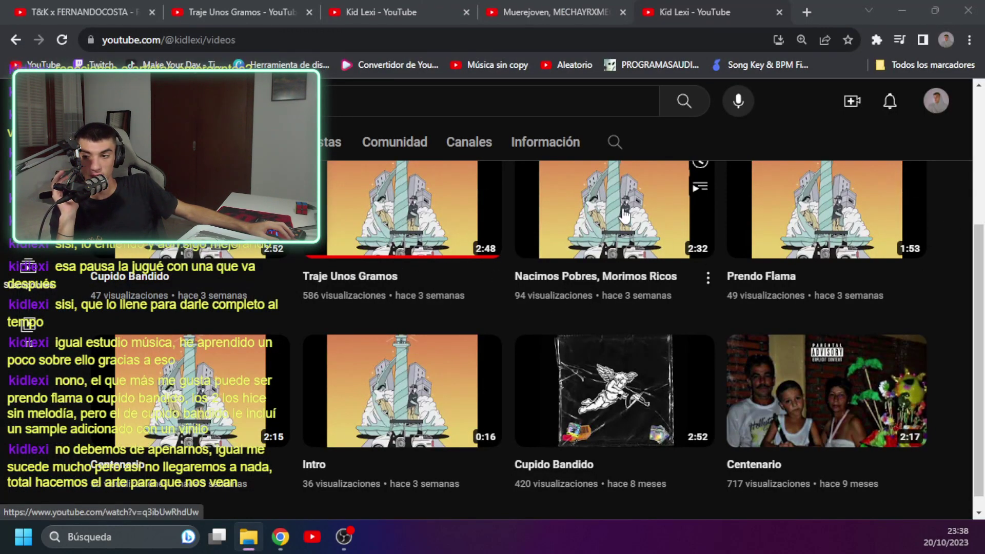
Play the "Prendo Flama" video from the channel's video list in full screen.
left_click(835, 237)
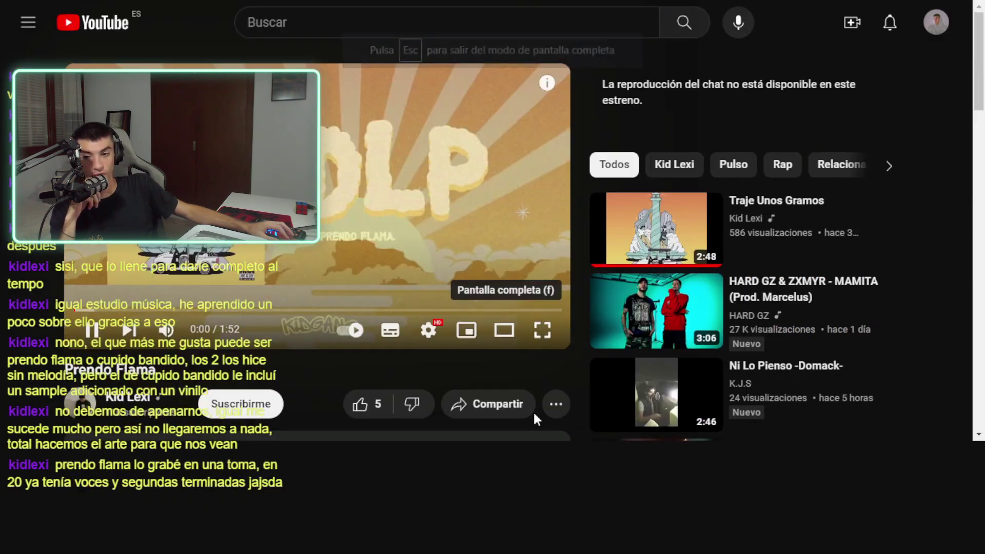
left_click(539, 330)
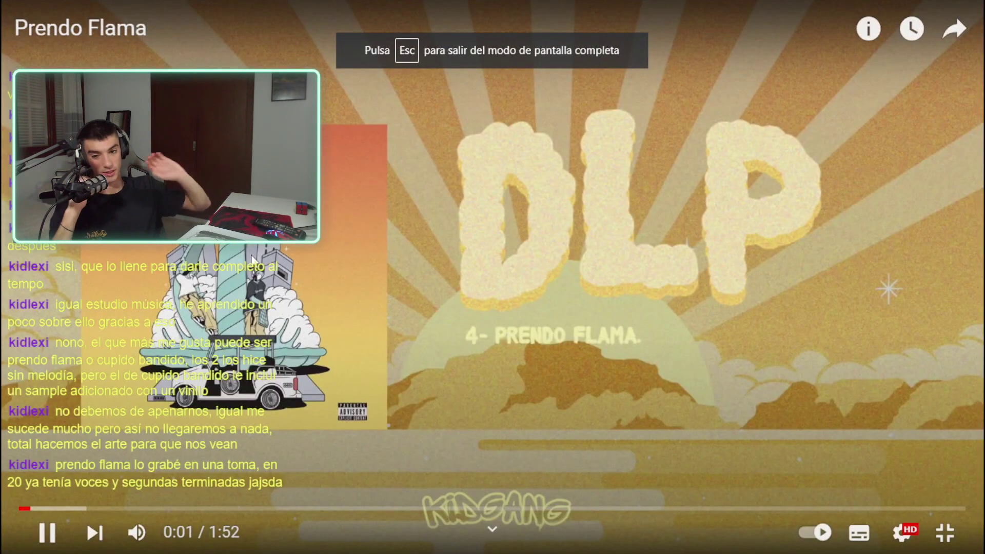